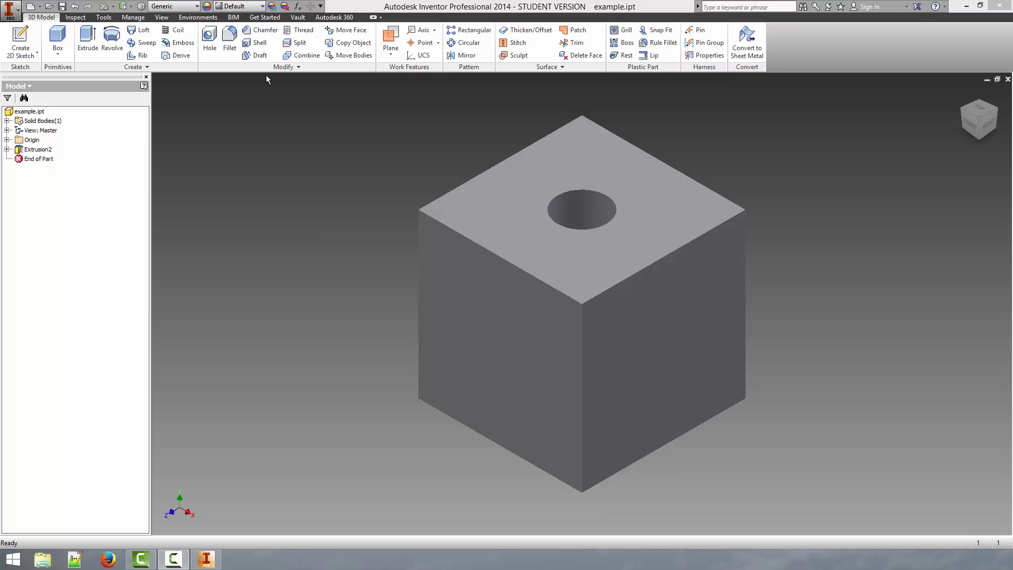
Round the cube's front and back top-left edges with a radius 1 fillet
left_click(230, 41)
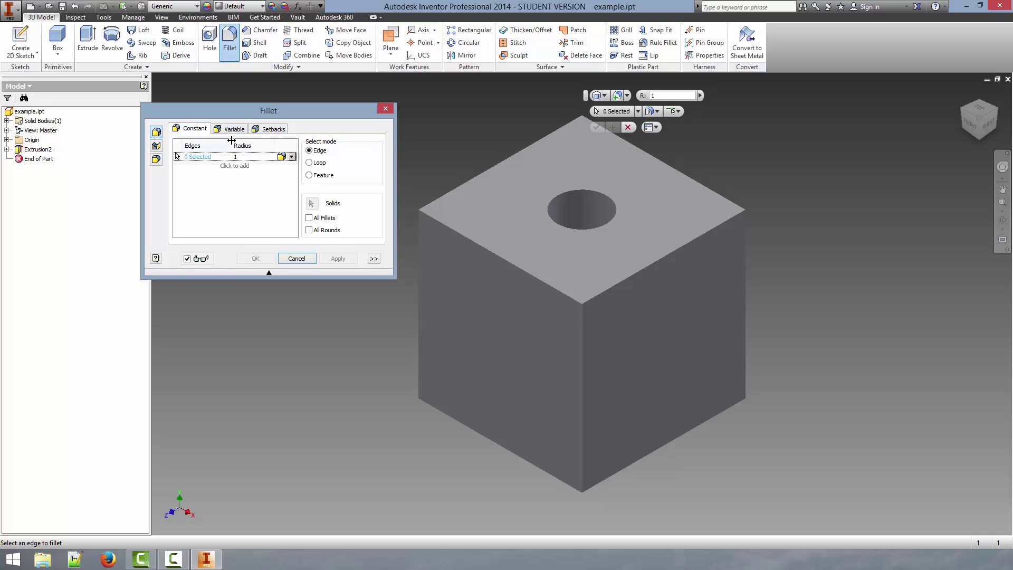
left_click(451, 230)
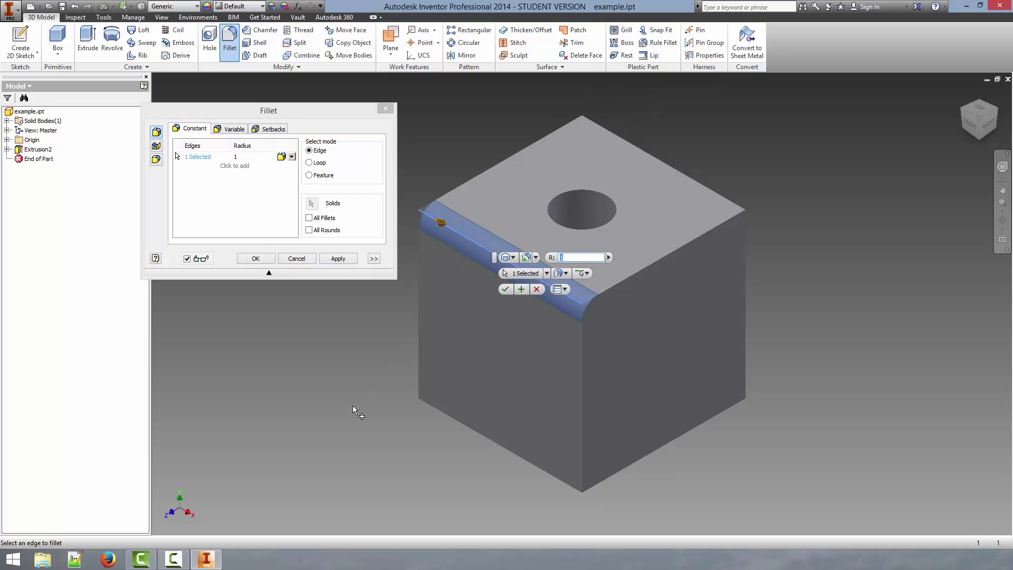
left_click(988, 124)
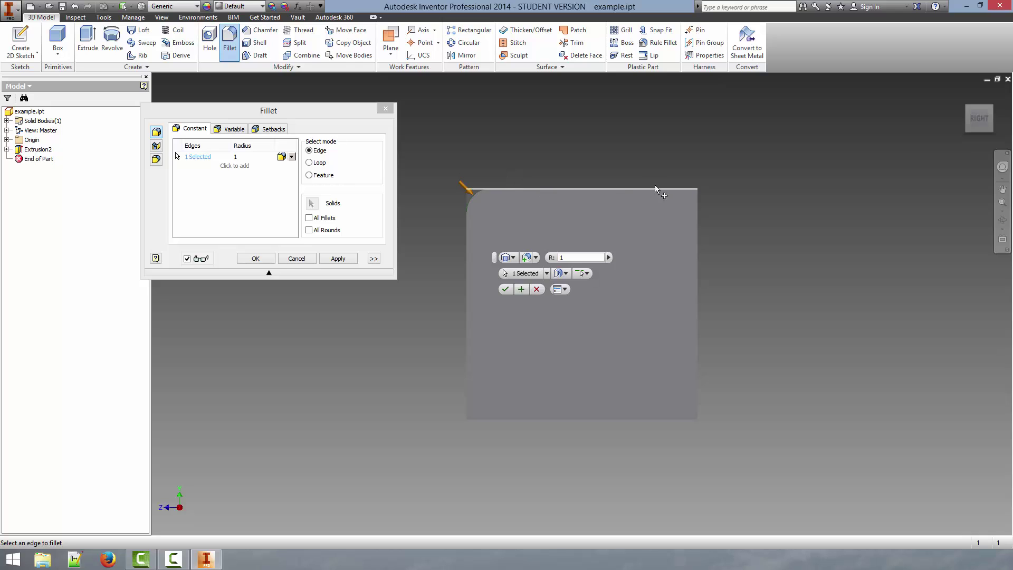
left_click(967, 106)
left_click(474, 178)
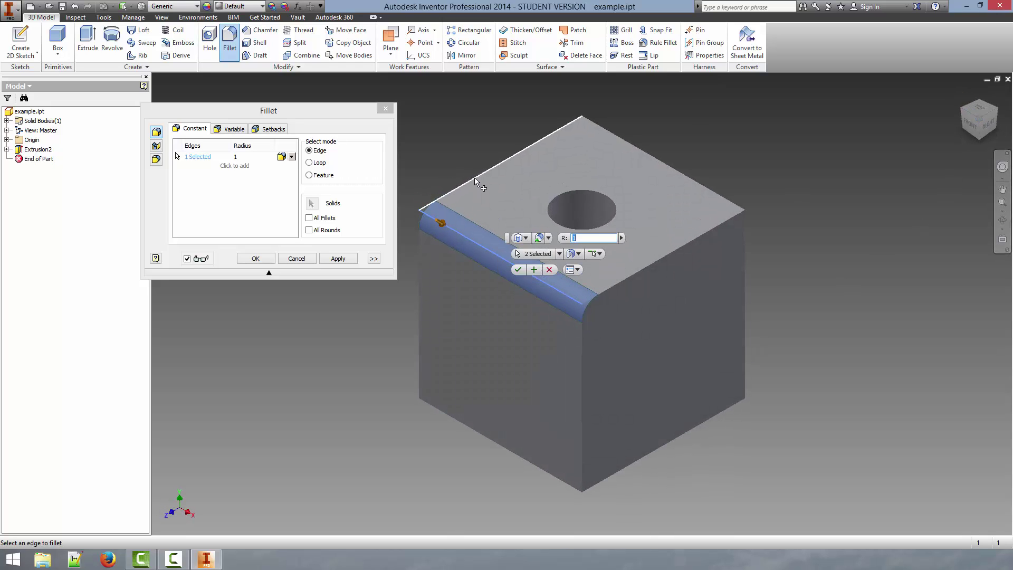
left_click(973, 105)
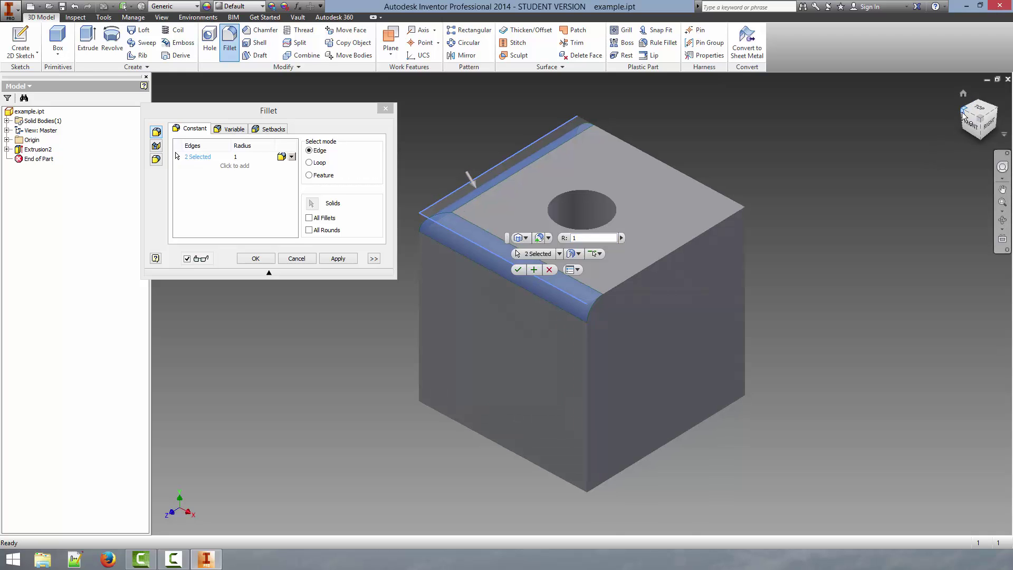
left_click(253, 258)
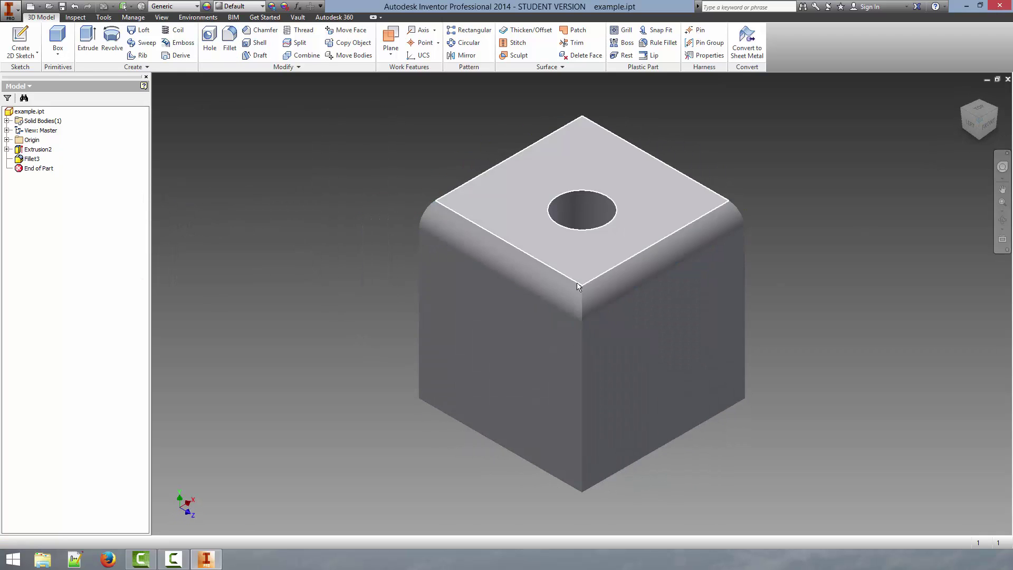
Preview a distance 2 chamfer on the cube's left vertical edge, checked from the top view
left_click(972, 114)
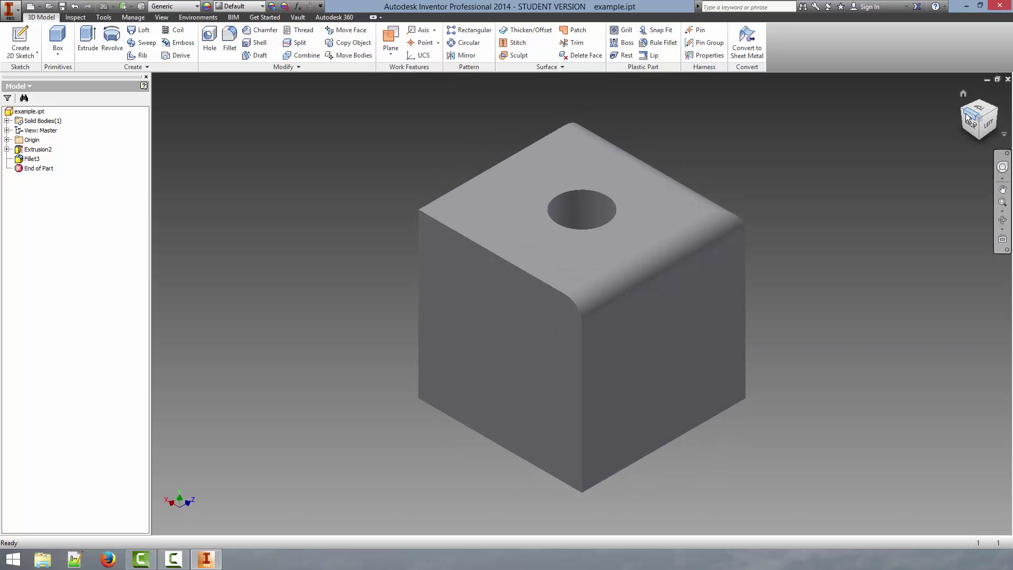
left_click(263, 30)
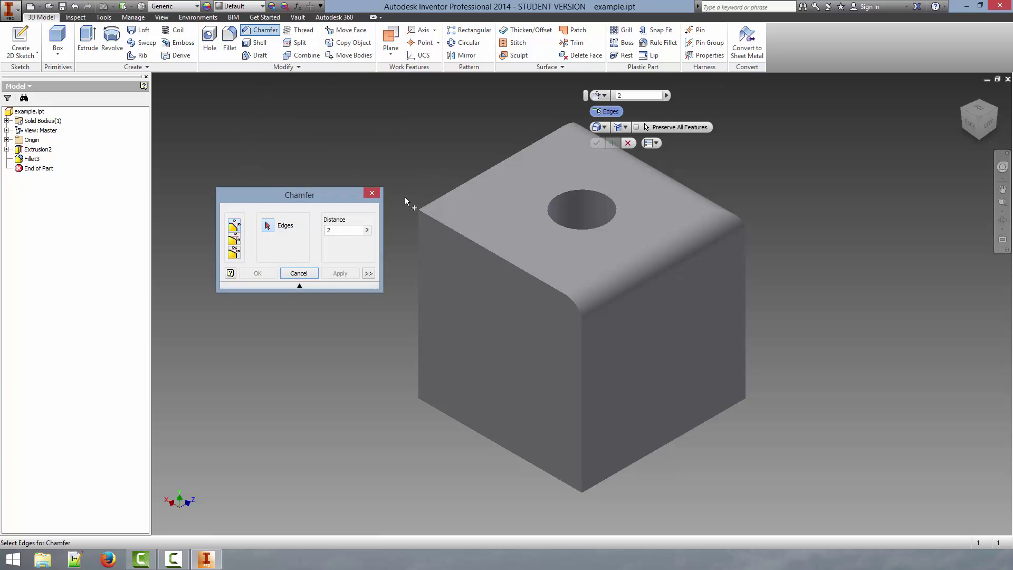
left_click(419, 228)
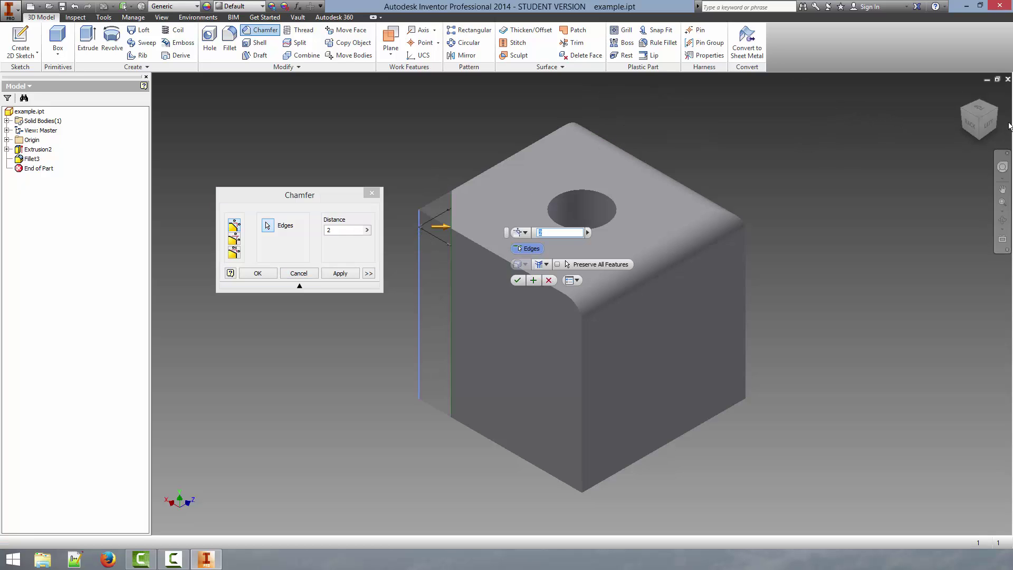
left_click(983, 110)
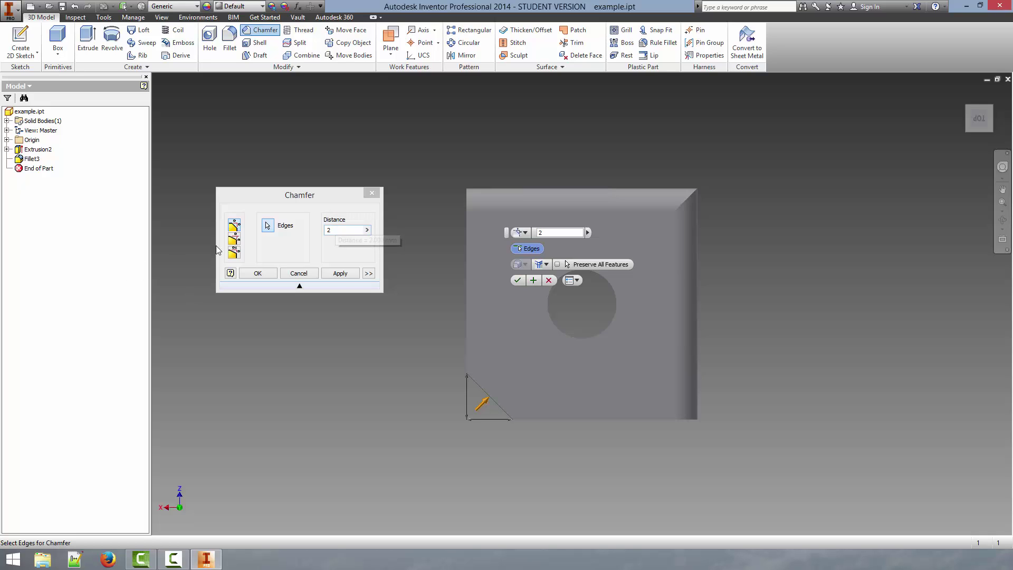
Switch the chamfer to Distance and Angle and pick the reference face and its left edge
left_click(235, 241)
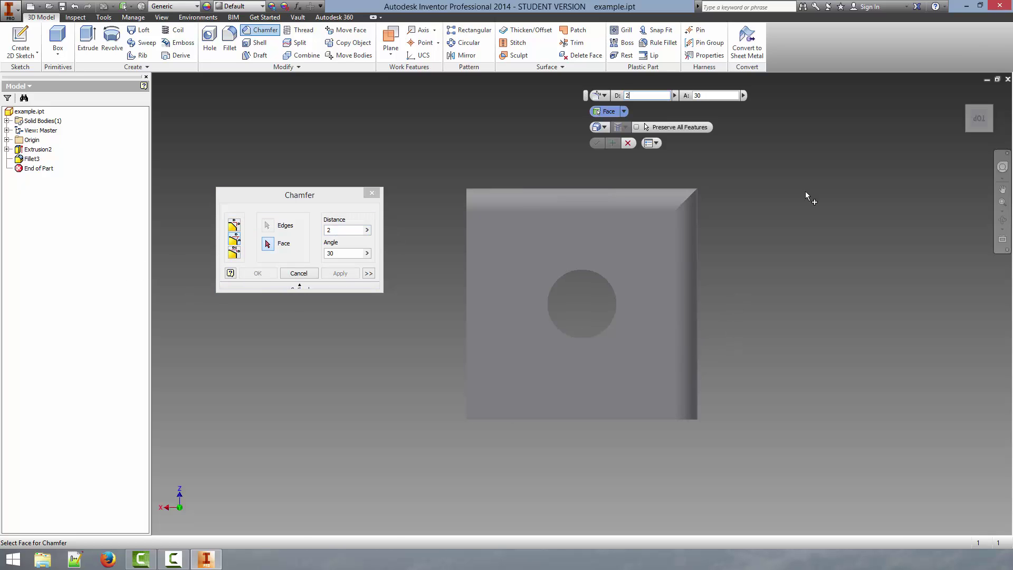
left_click(978, 130)
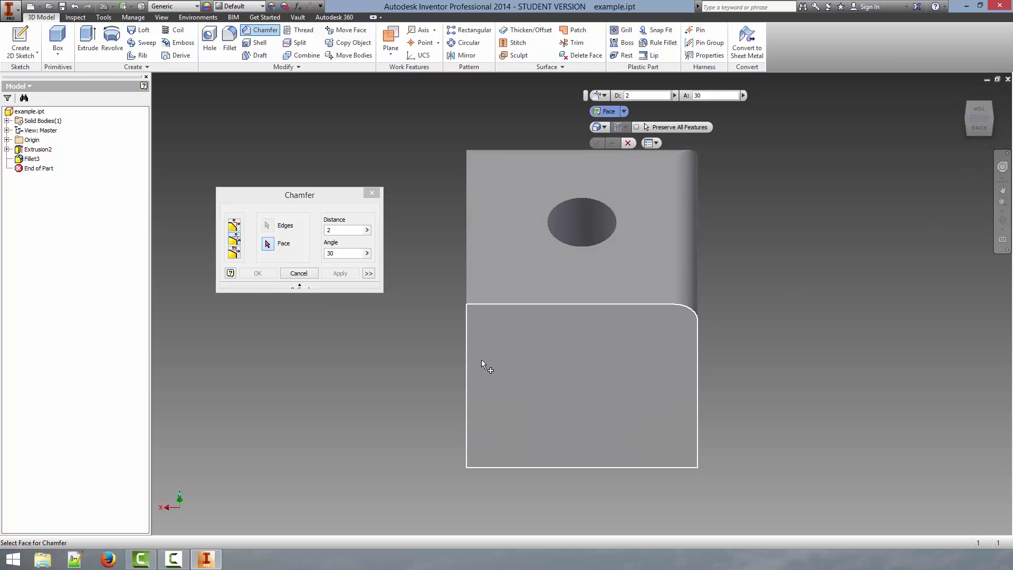
left_click(481, 364)
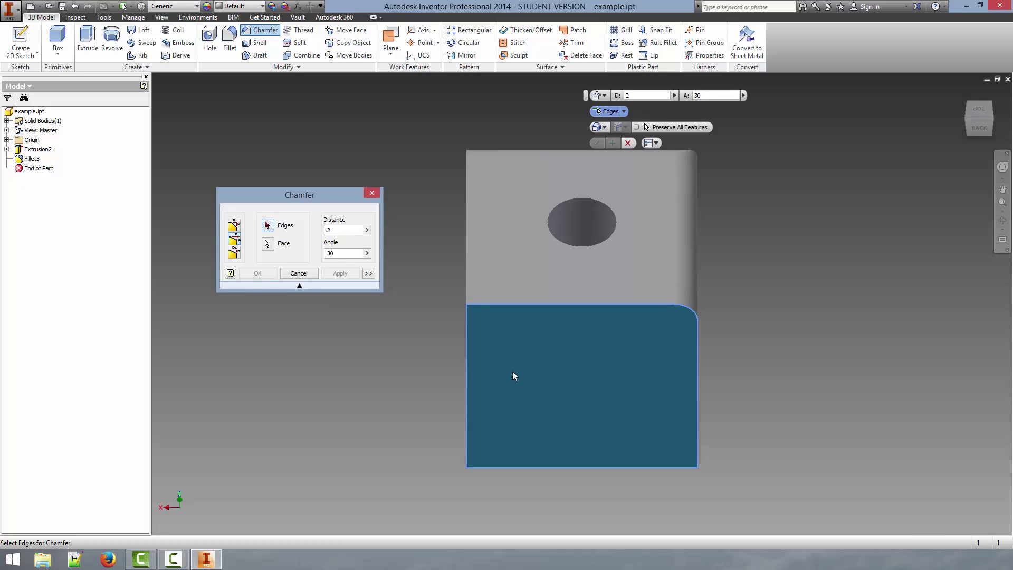
left_click(465, 355)
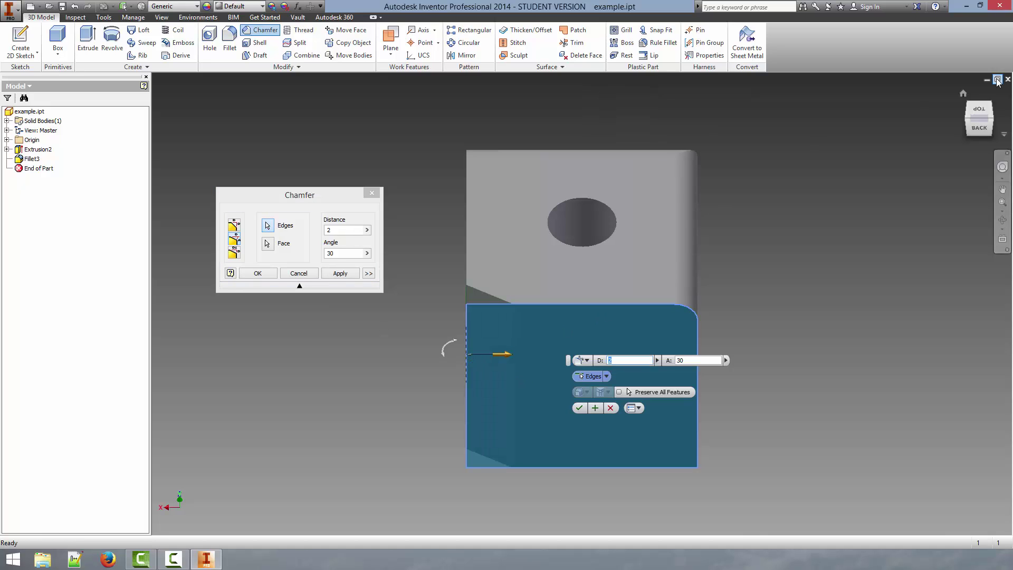
left_click(980, 110)
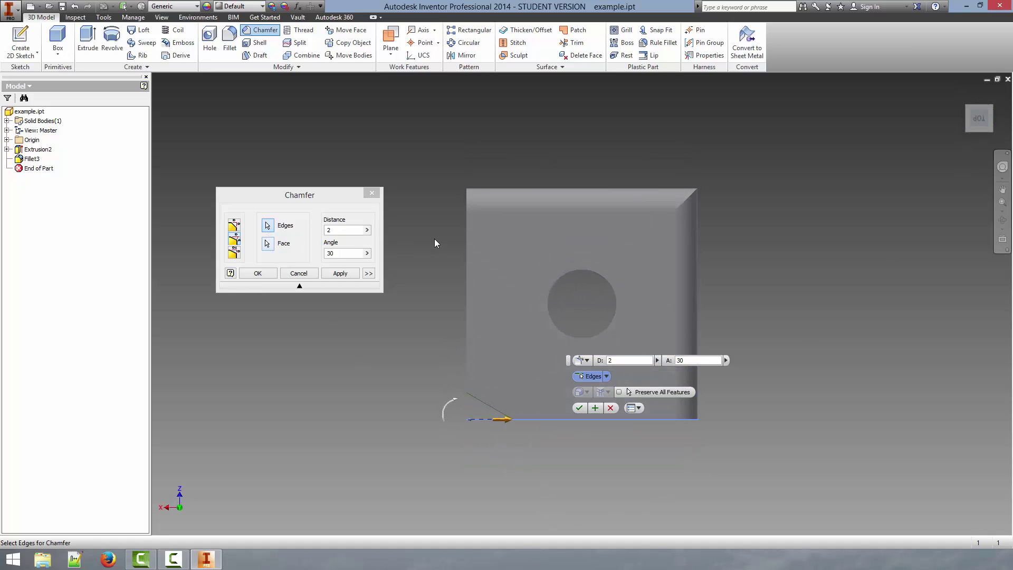
Set the chamfer angle to 20, then change the method to Two Distances
left_click(354, 253)
double_click(354, 252)
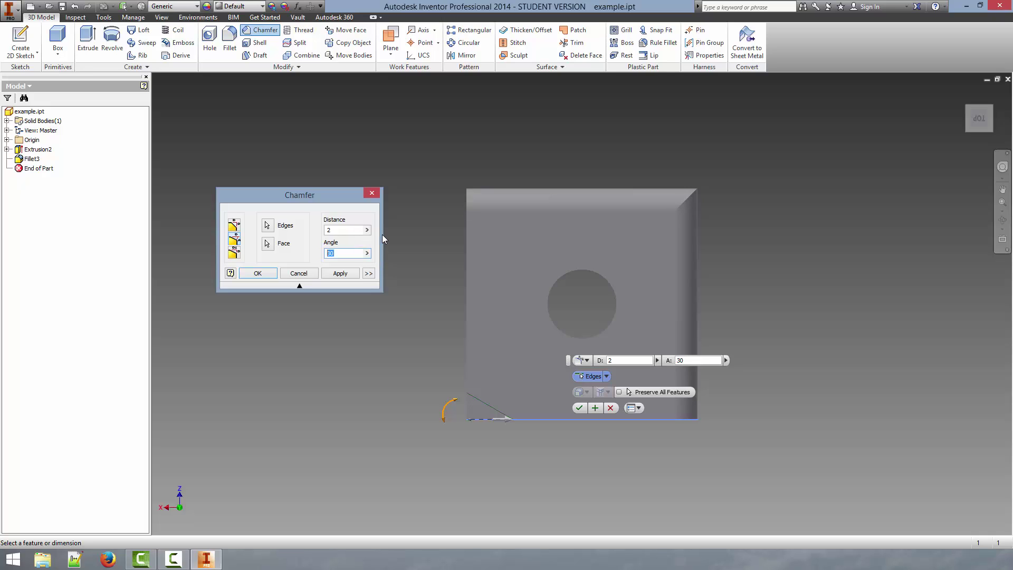
type("60")
key("BackSpace")
key("BackSpace")
type("20")
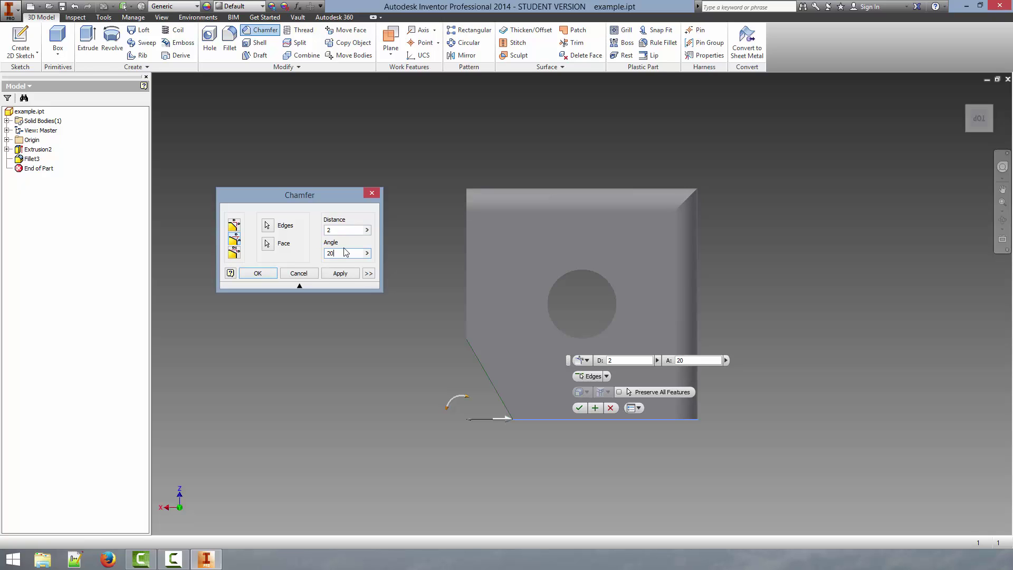
left_click(233, 254)
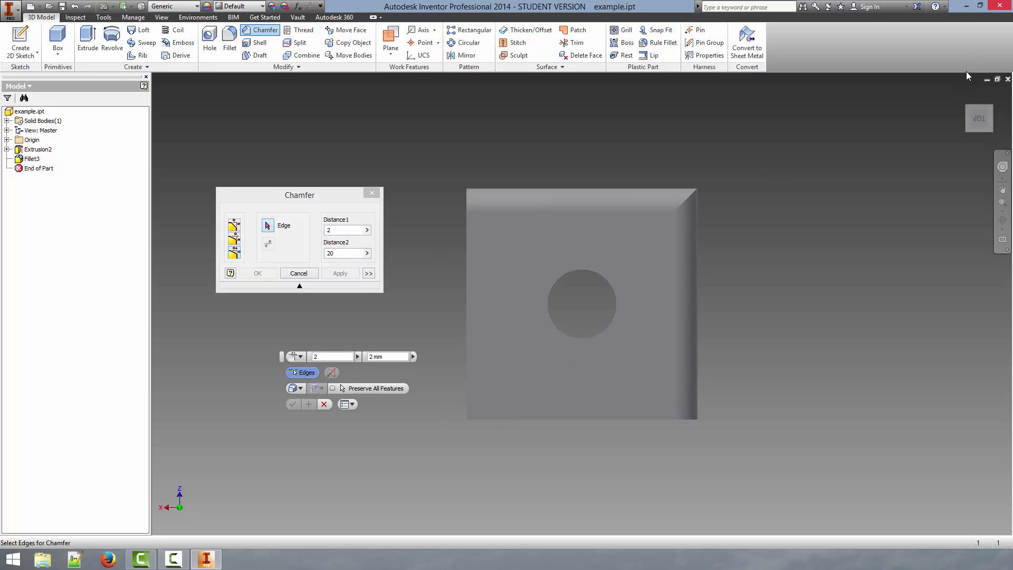
Select the part's left vertical edge for the two-distance chamfer and enter 0.5
left_click(979, 131)
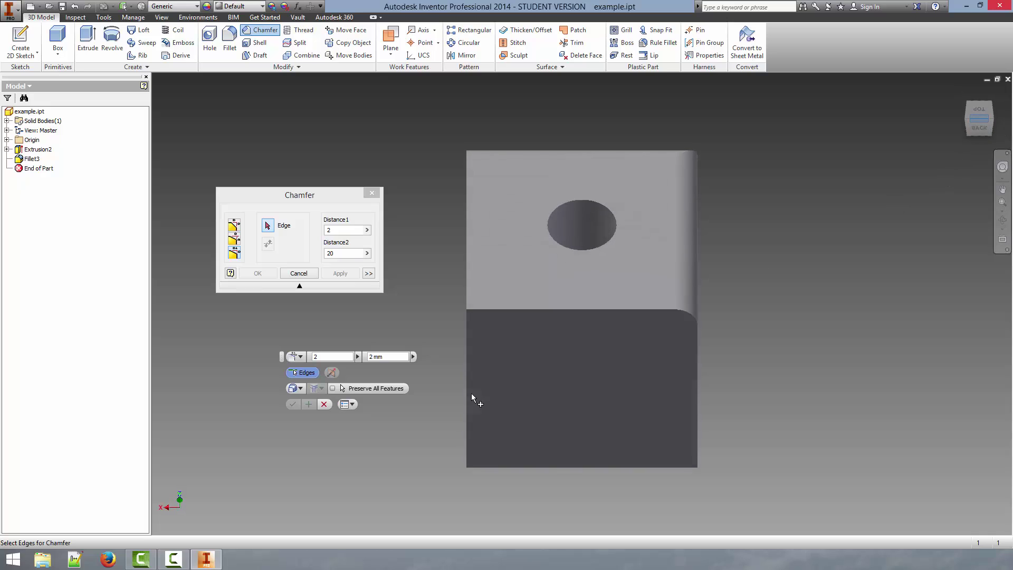
left_click(467, 346)
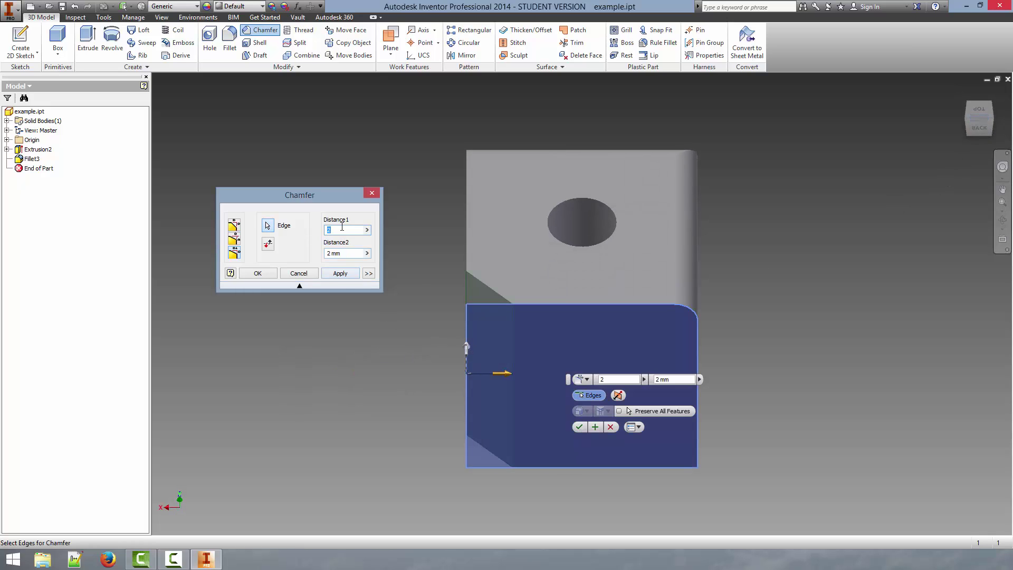
type("0.5")
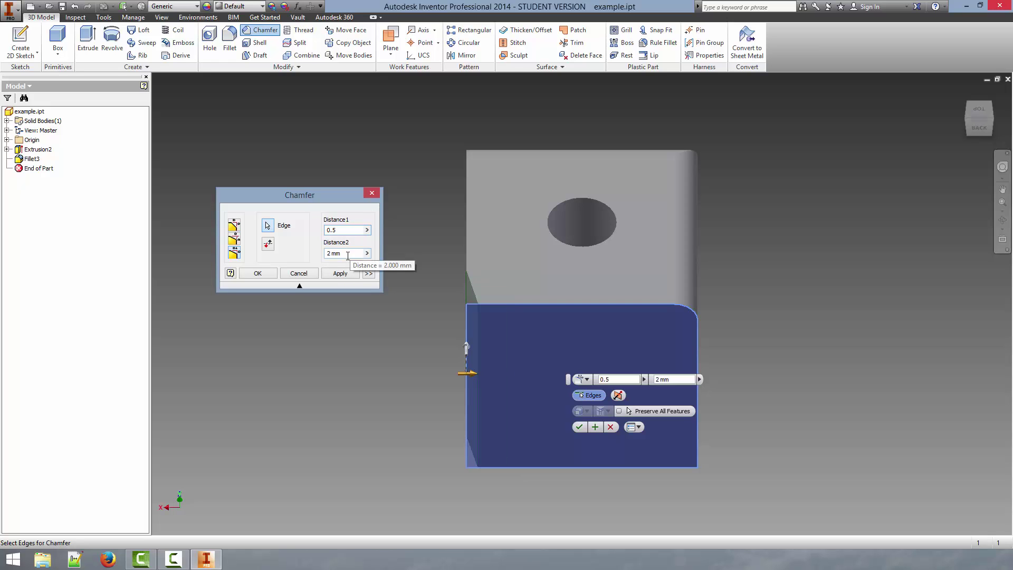
left_click(978, 109)
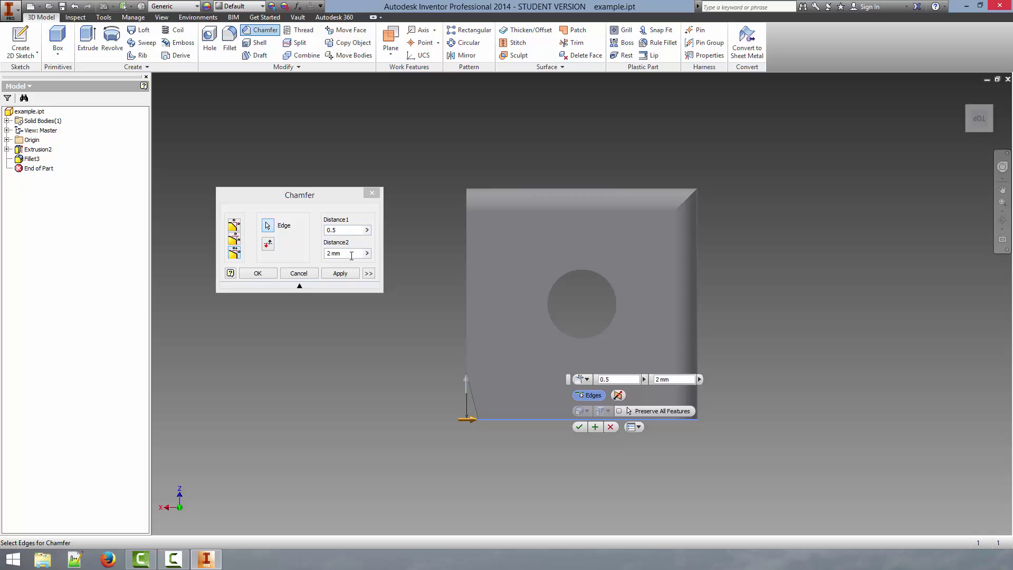
Set the first chamfer distance to 3, keeping 2 as the second, and apply it
left_click(282, 237)
left_click(342, 229)
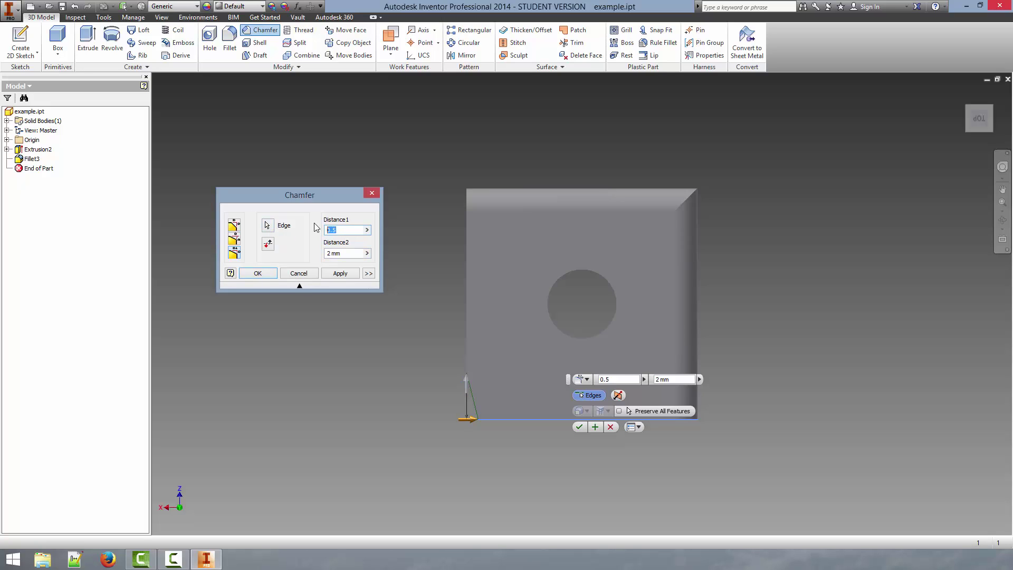
type("1.5")
left_click(292, 227)
type("3")
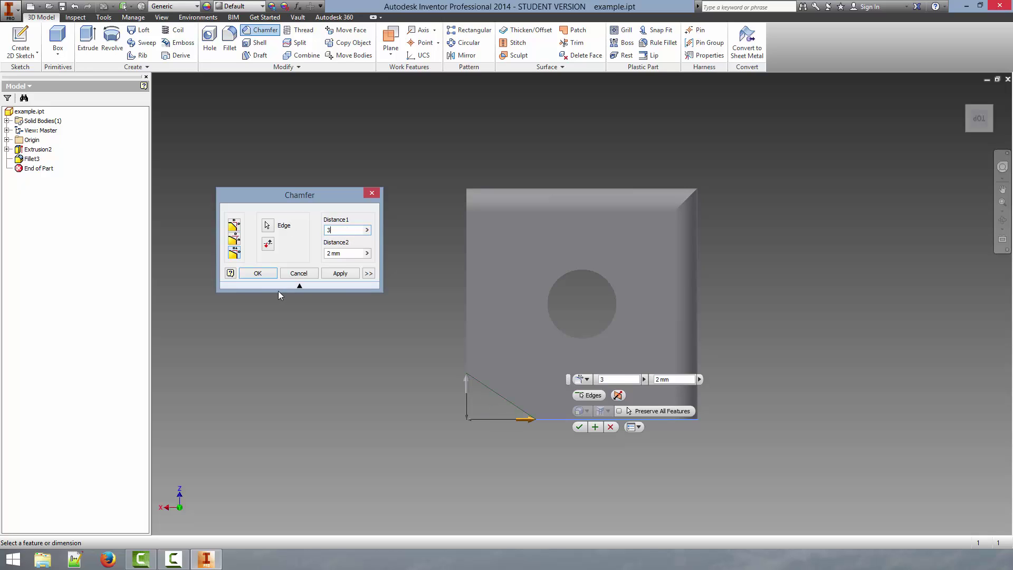
left_click(266, 273)
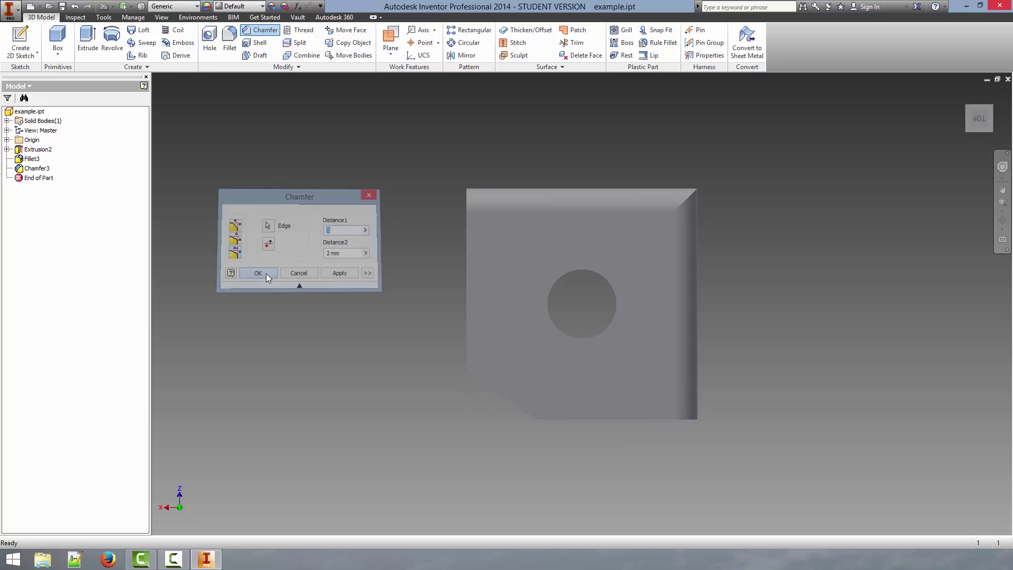
Inspect the 3 by 2 mm corner chamfer from several ViewCube views
left_click(977, 129)
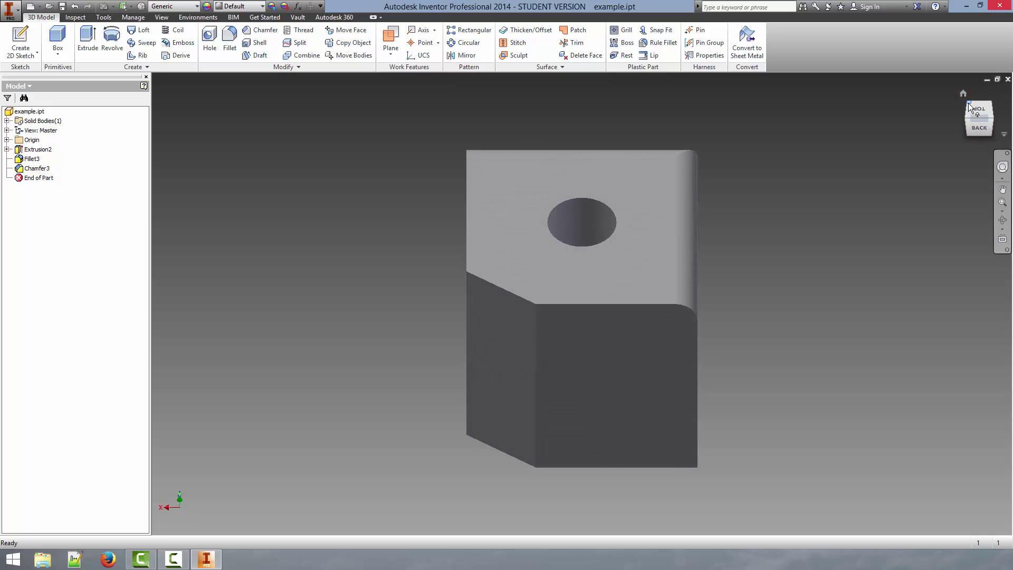
left_click(968, 103)
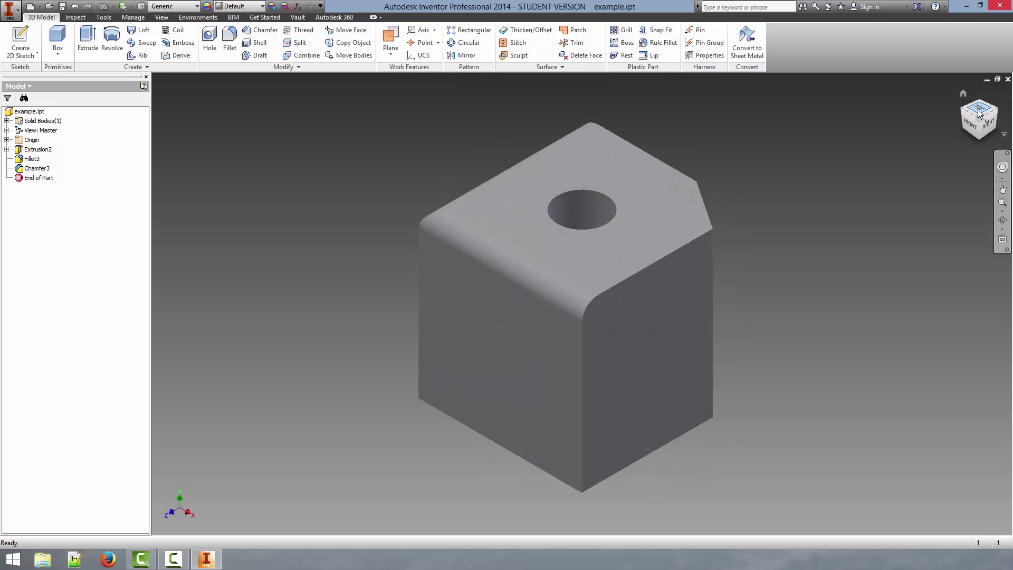
left_click(972, 113)
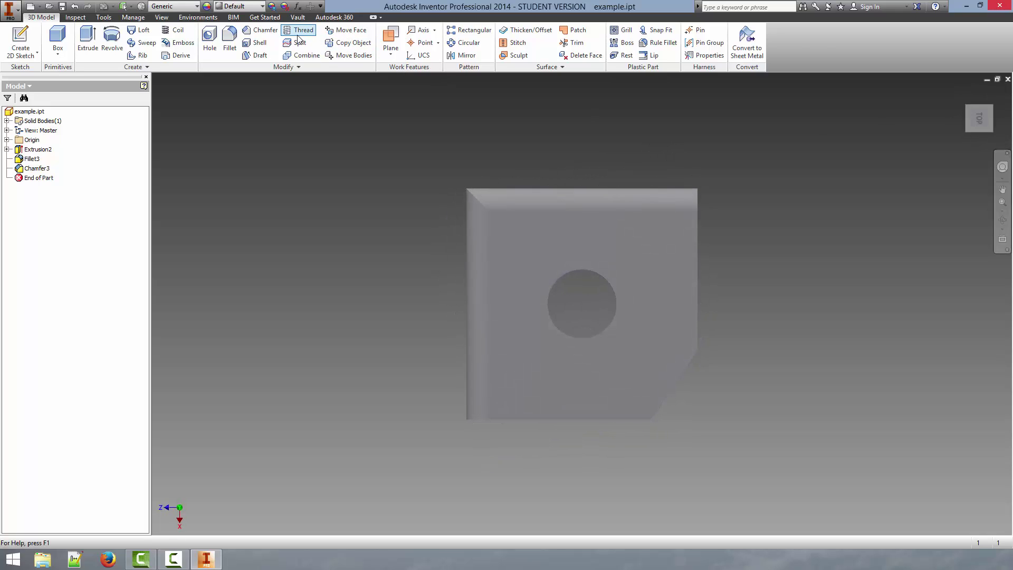
left_click(977, 132)
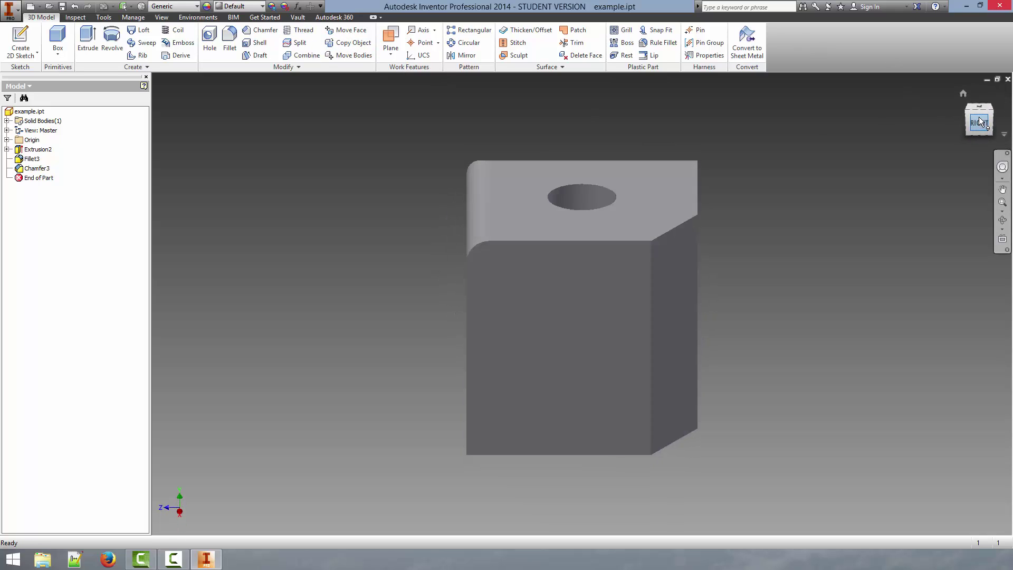
left_click(975, 108)
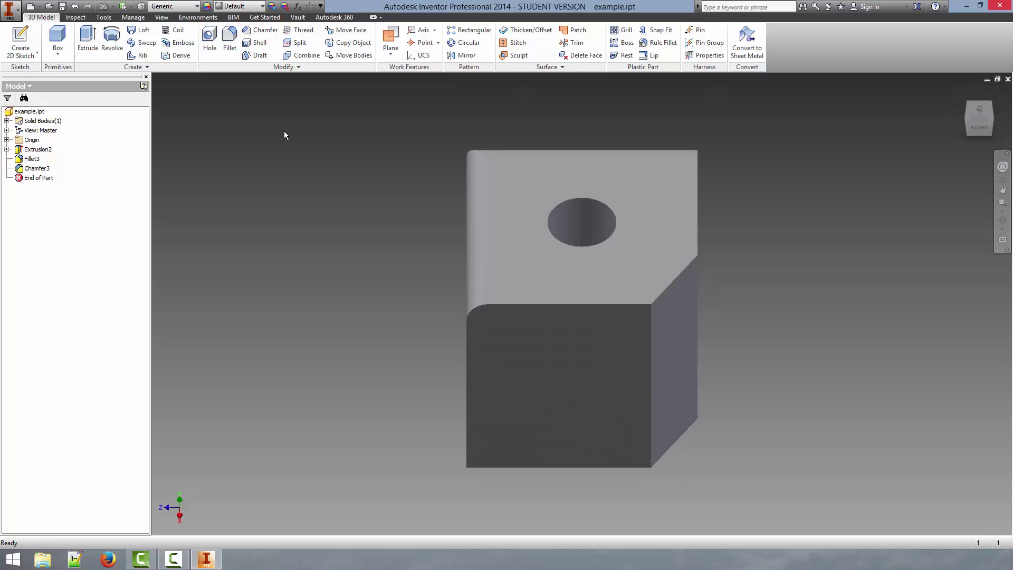
left_click(300, 30)
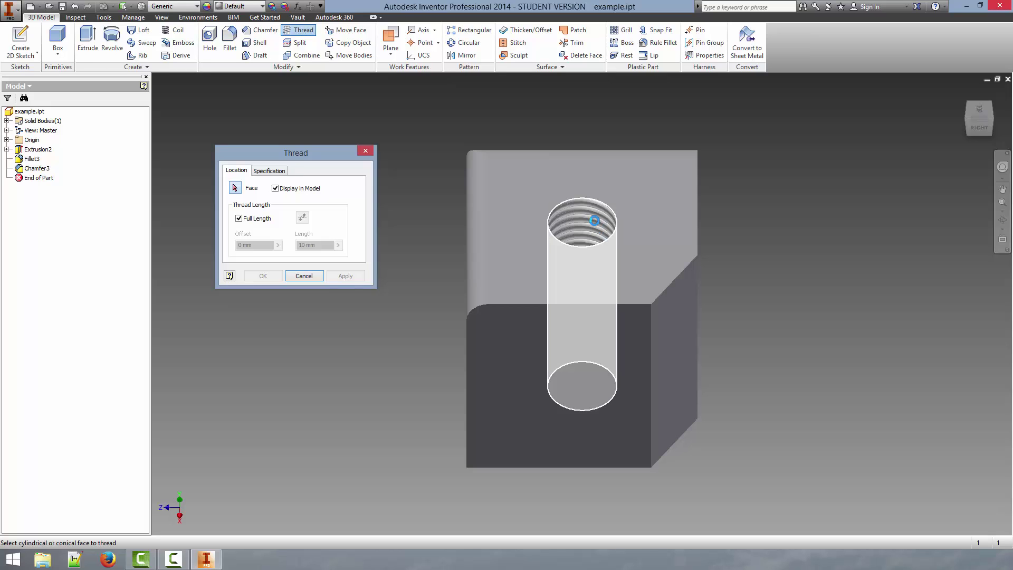
Thread the hole's inner face full length with ANSI Metric M Profile M3x0.5, class 6H
left_click(594, 220)
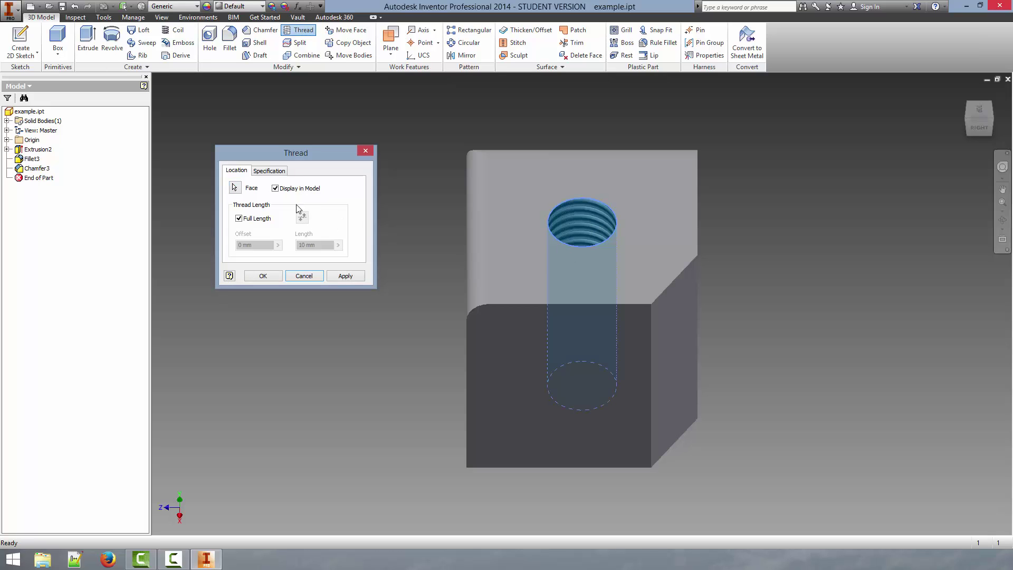
left_click(269, 171)
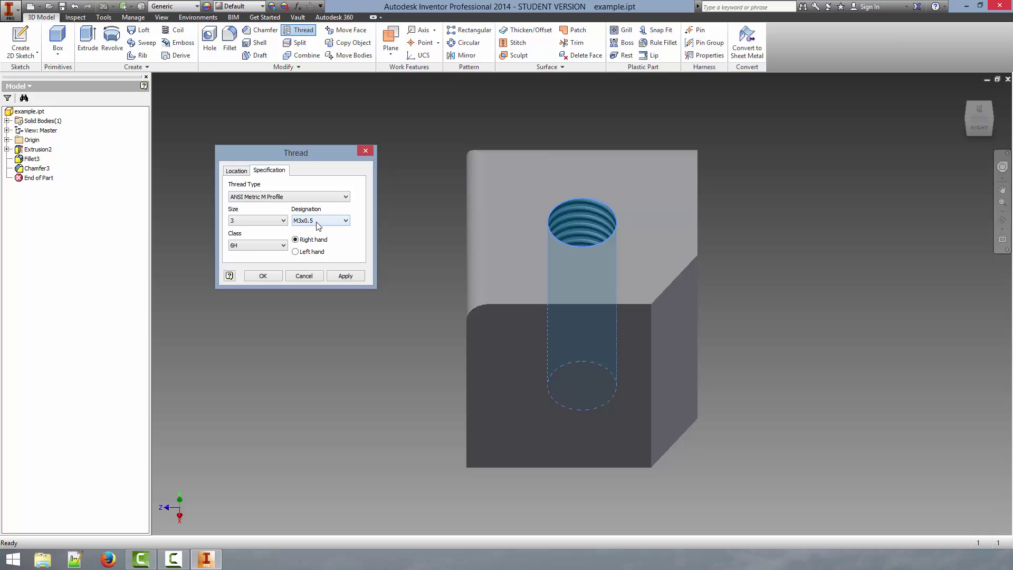
left_click(245, 173)
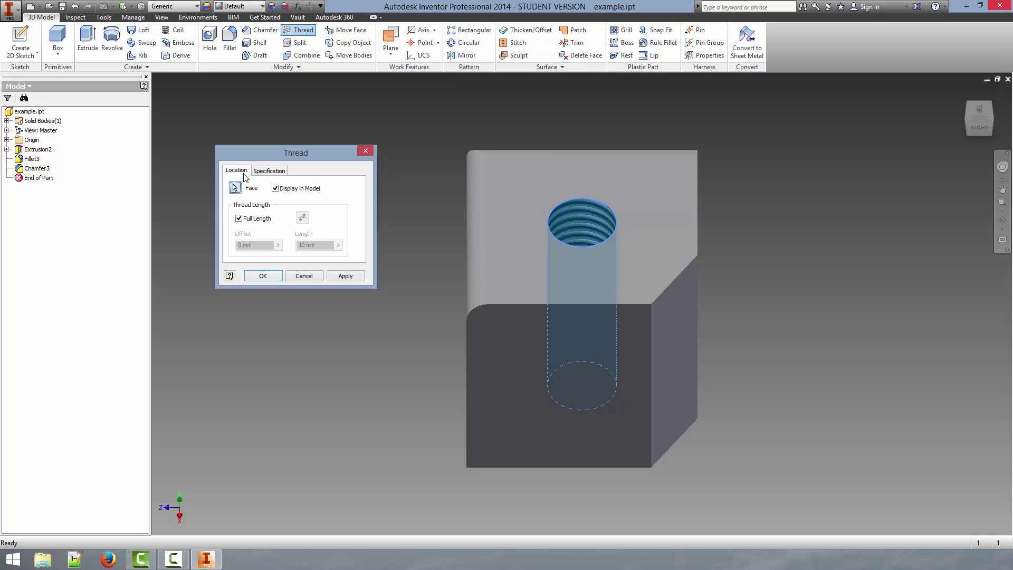
left_click(241, 218)
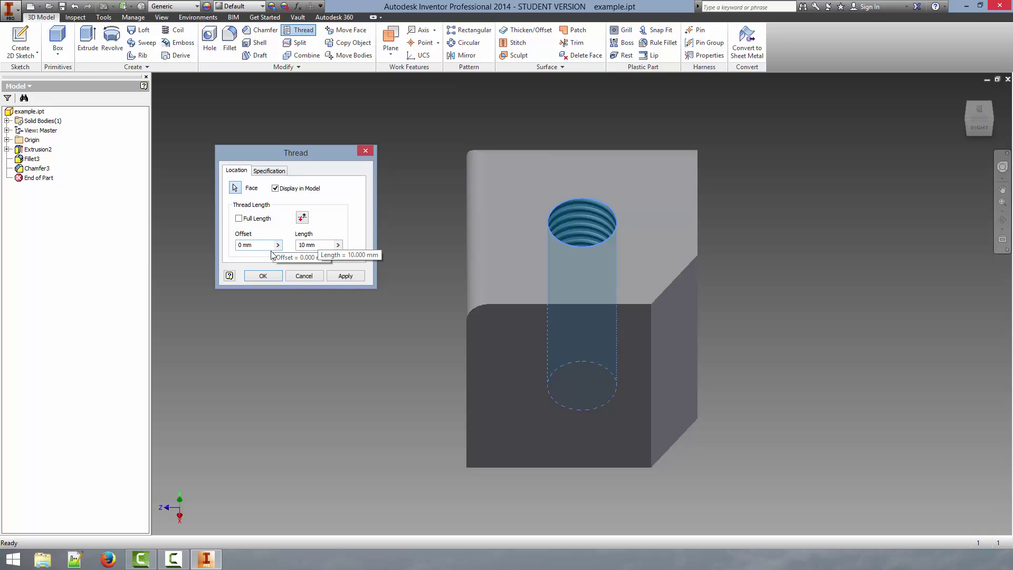
left_click(240, 218)
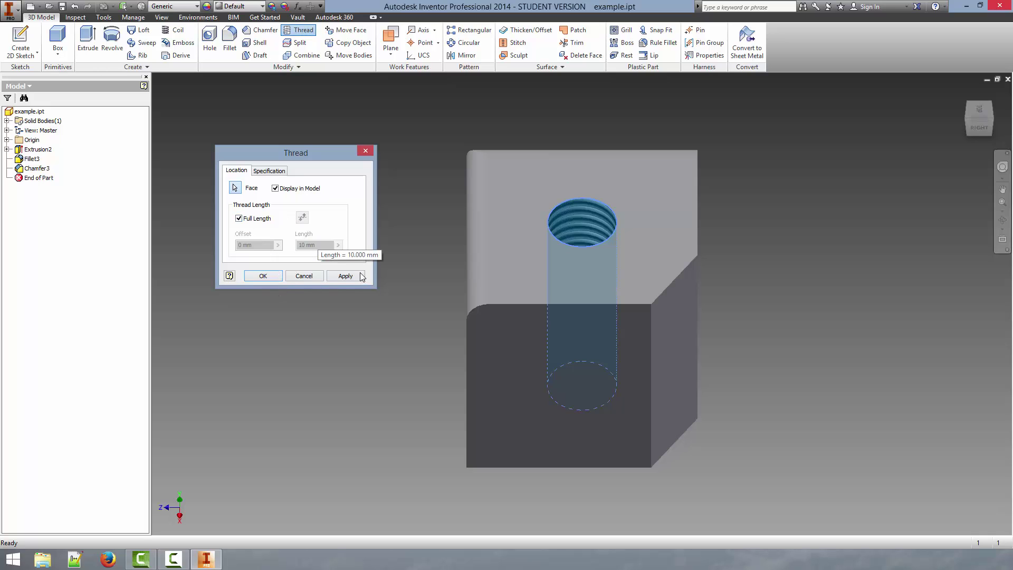
left_click(260, 277)
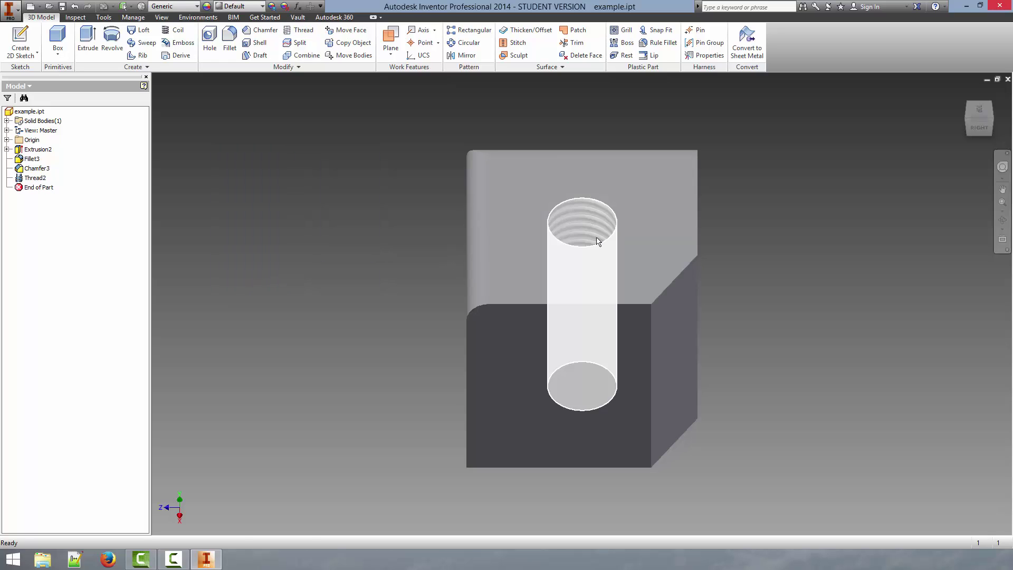
left_click(992, 120)
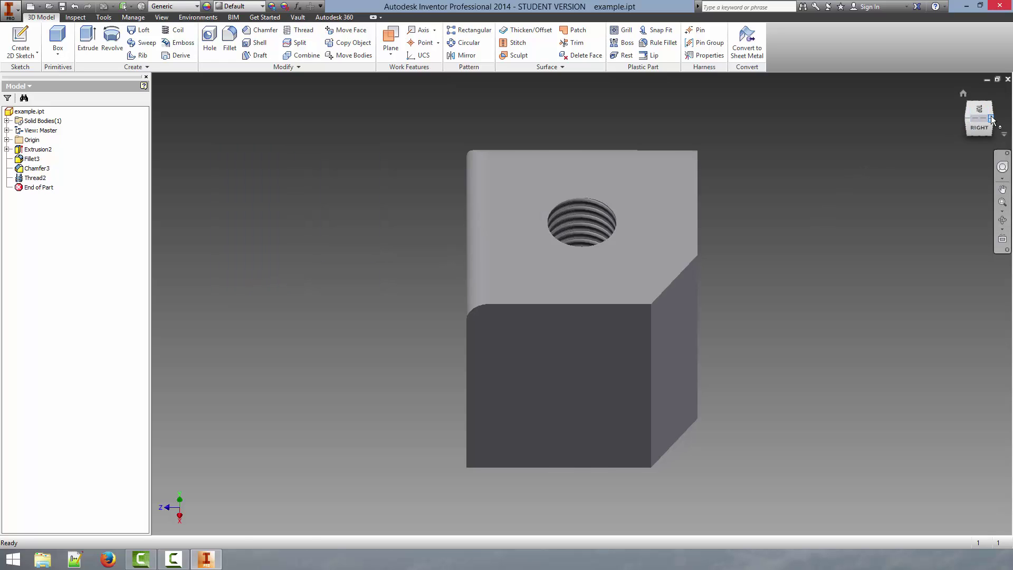